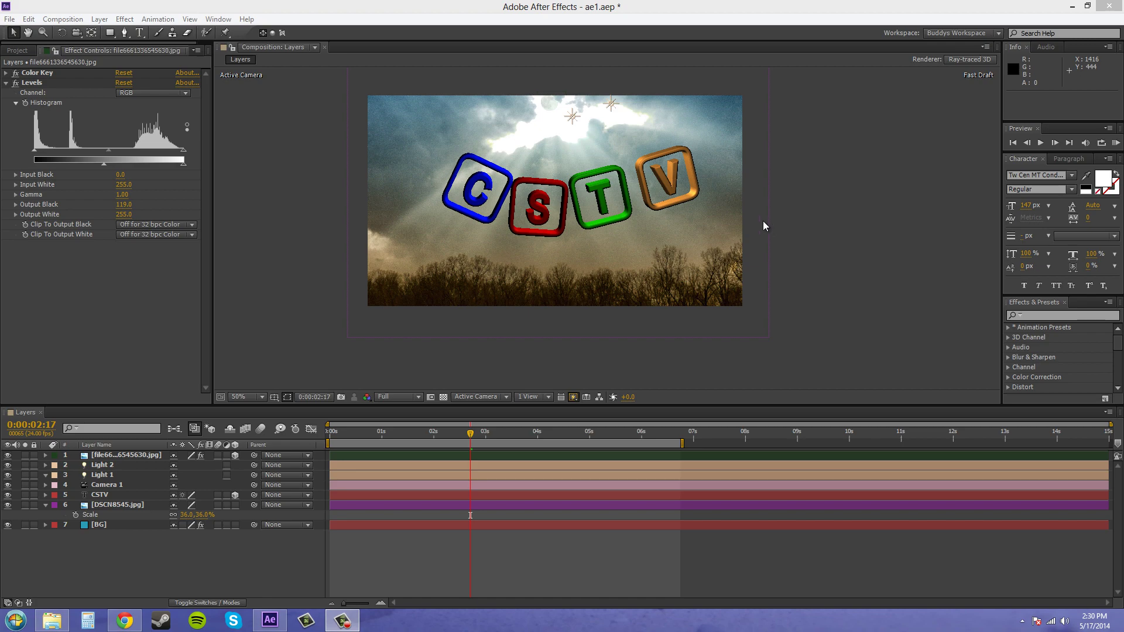
Zoom and pan the composition viewer to inspect the moon and the enlarged letters.
click(528, 125)
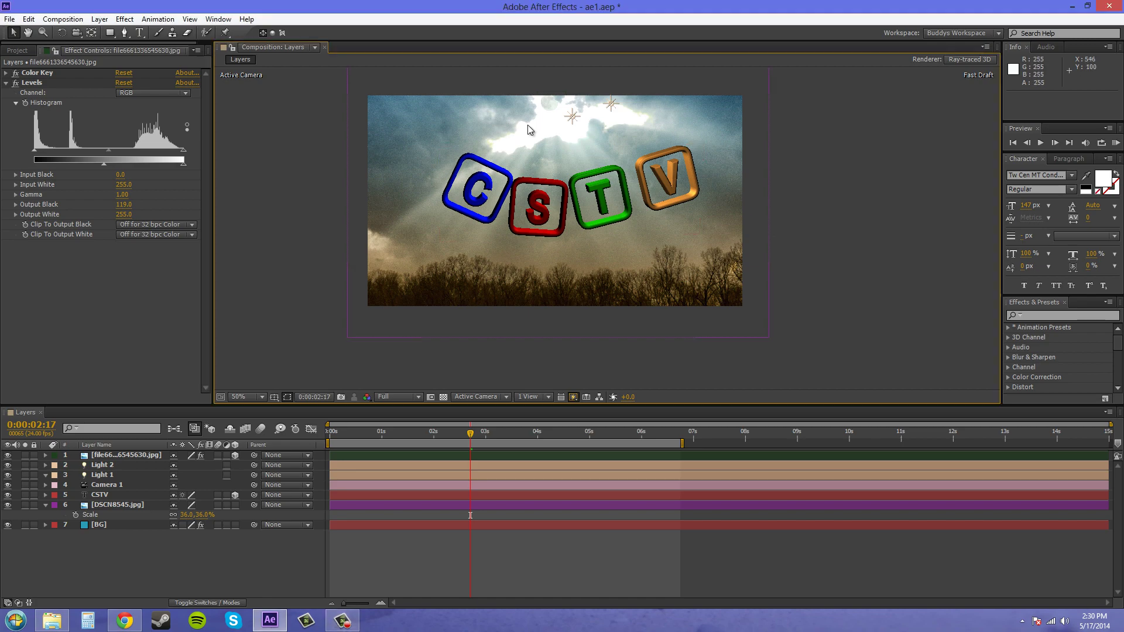
scroll(795, 171, up, 2)
scroll(585, 222, up, 5)
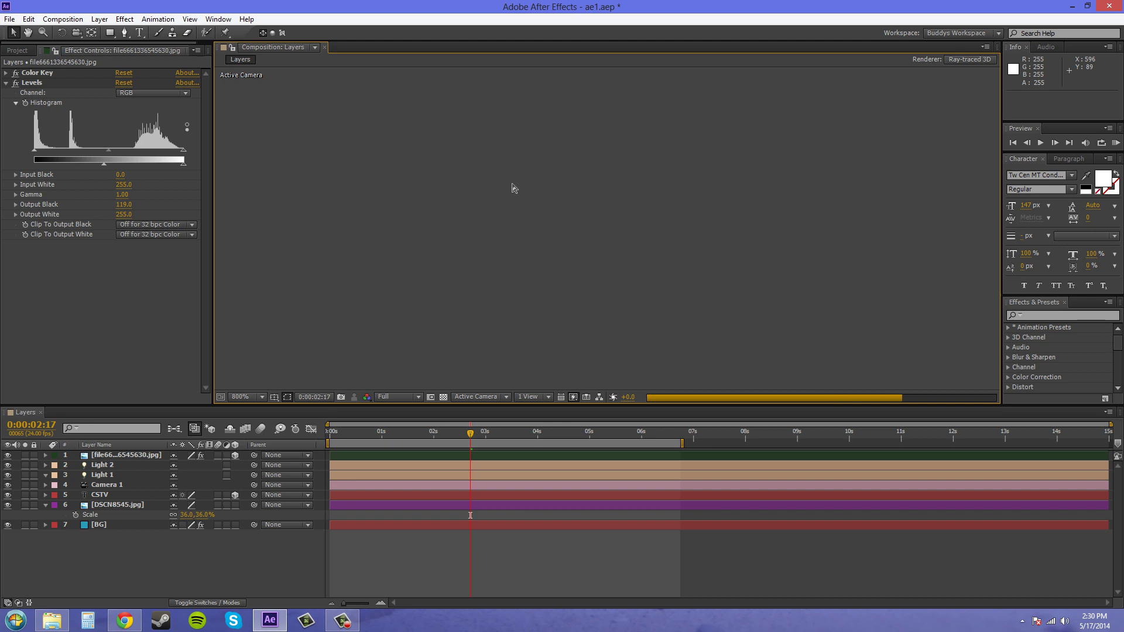
scroll(627, 175, down, 1)
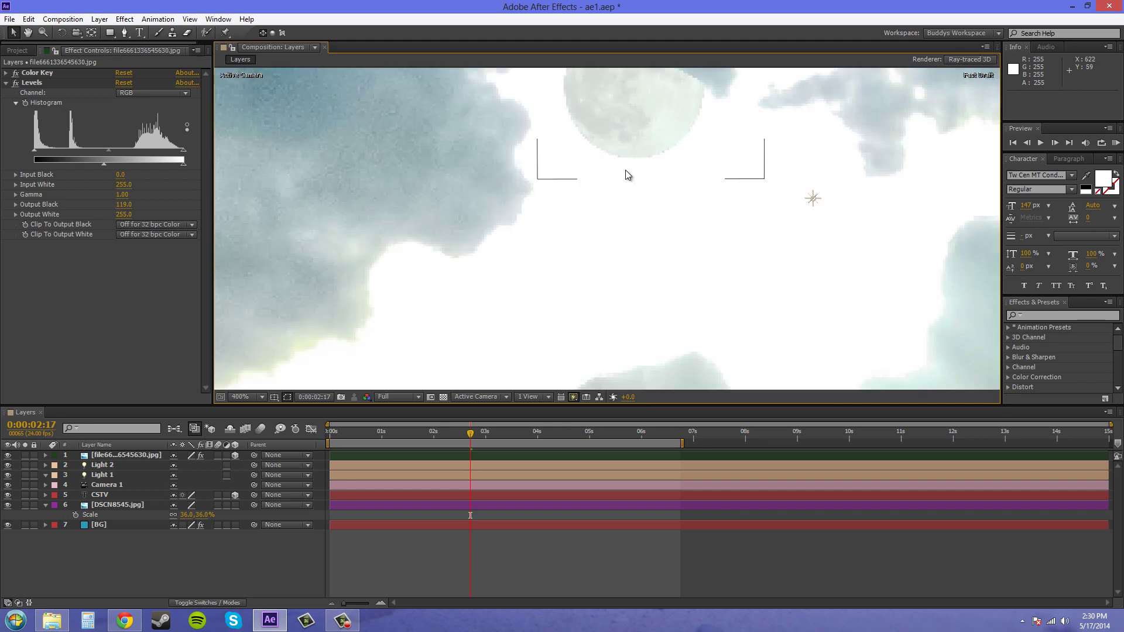
drag(616, 186, 602, 291)
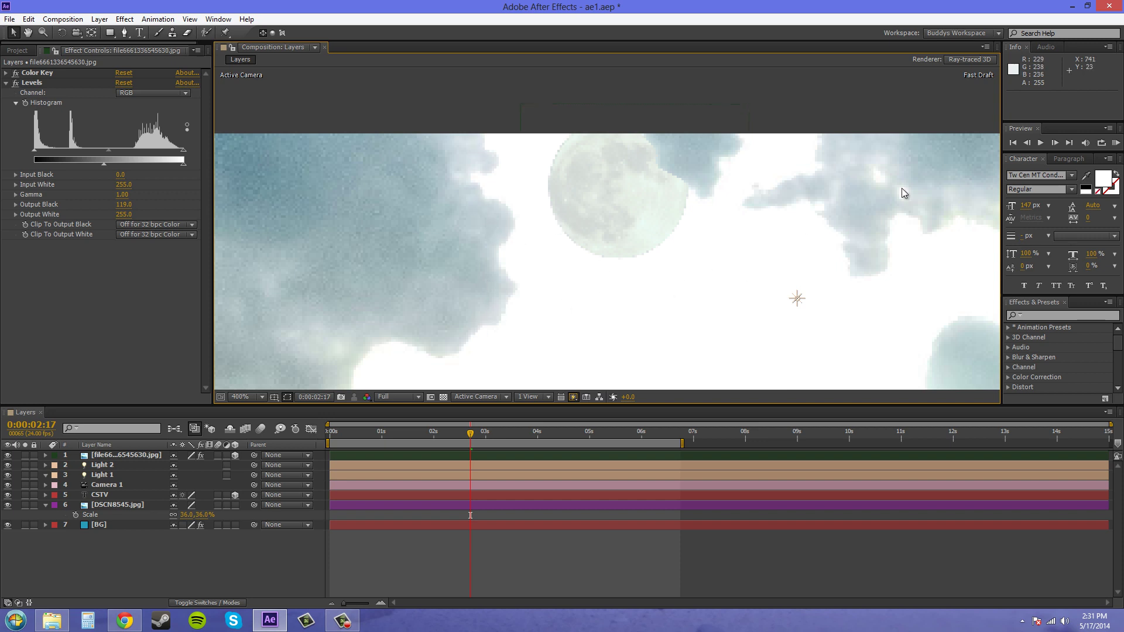
key(slash)
key(comma)
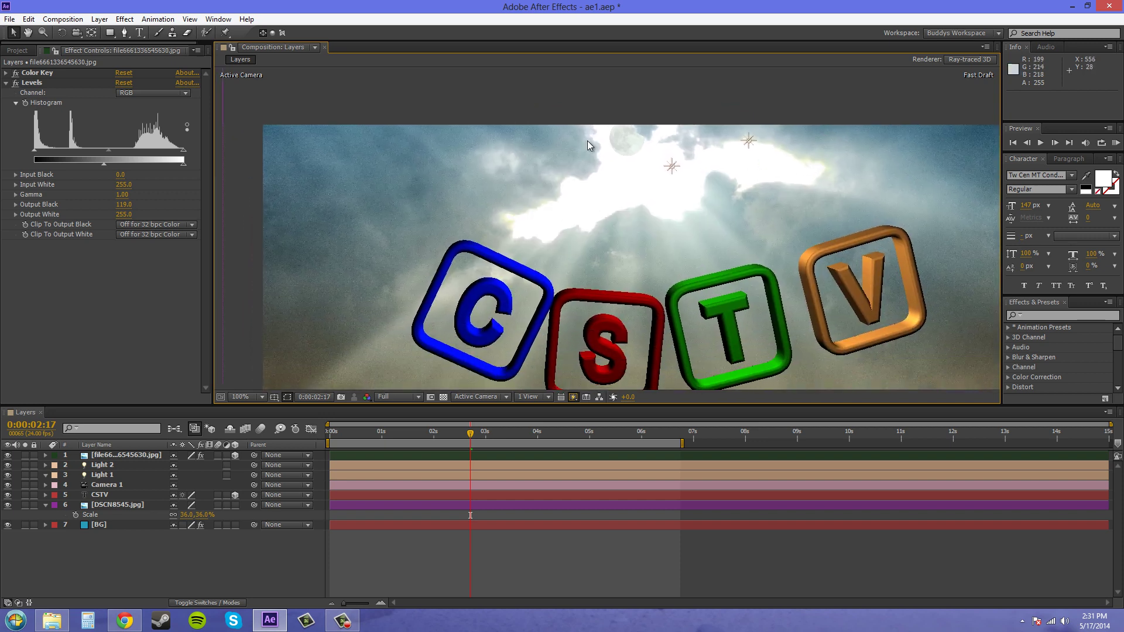
scroll(664, 204, up, 2)
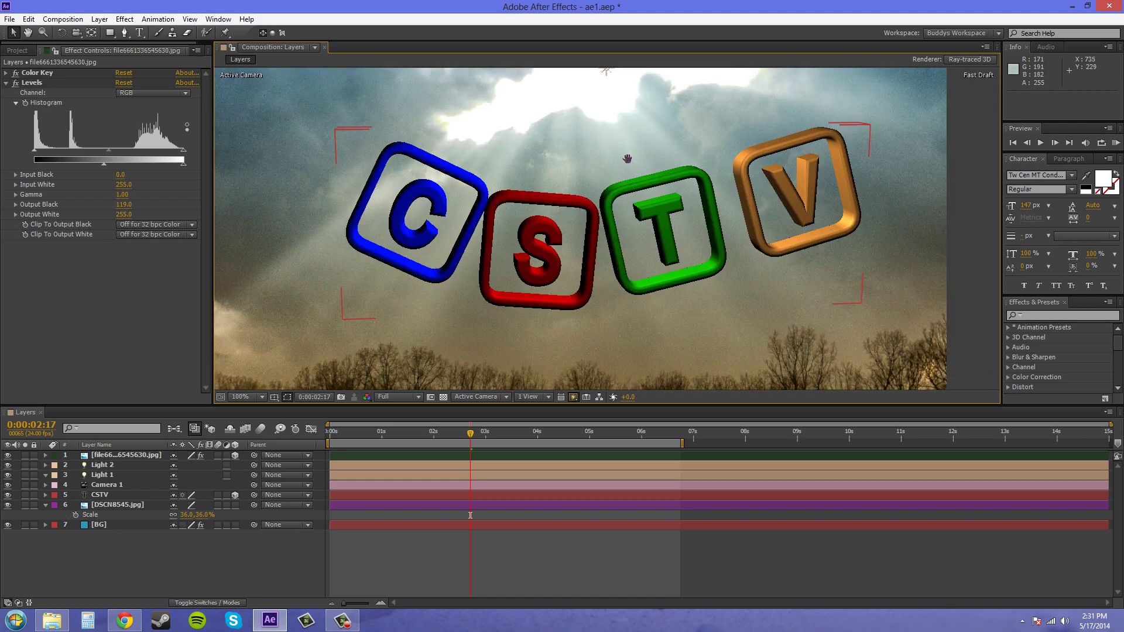
drag(609, 217, 655, 228)
Select the moon layer and turn off its 3D Layer switch.
click(594, 115)
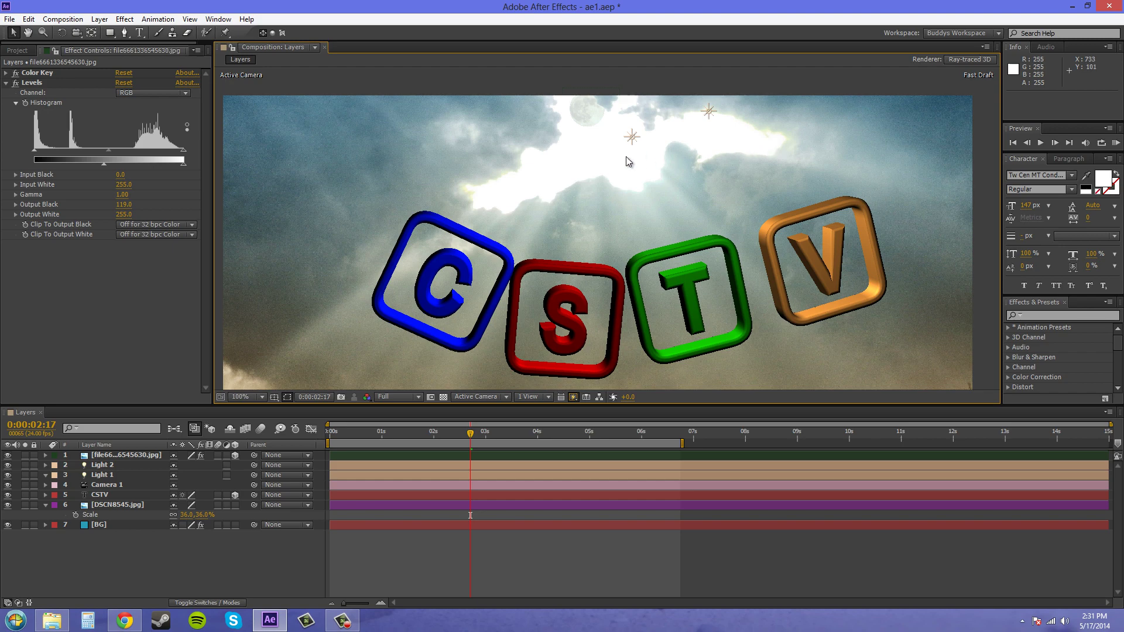
key(comma)
drag(700, 189, 670, 168)
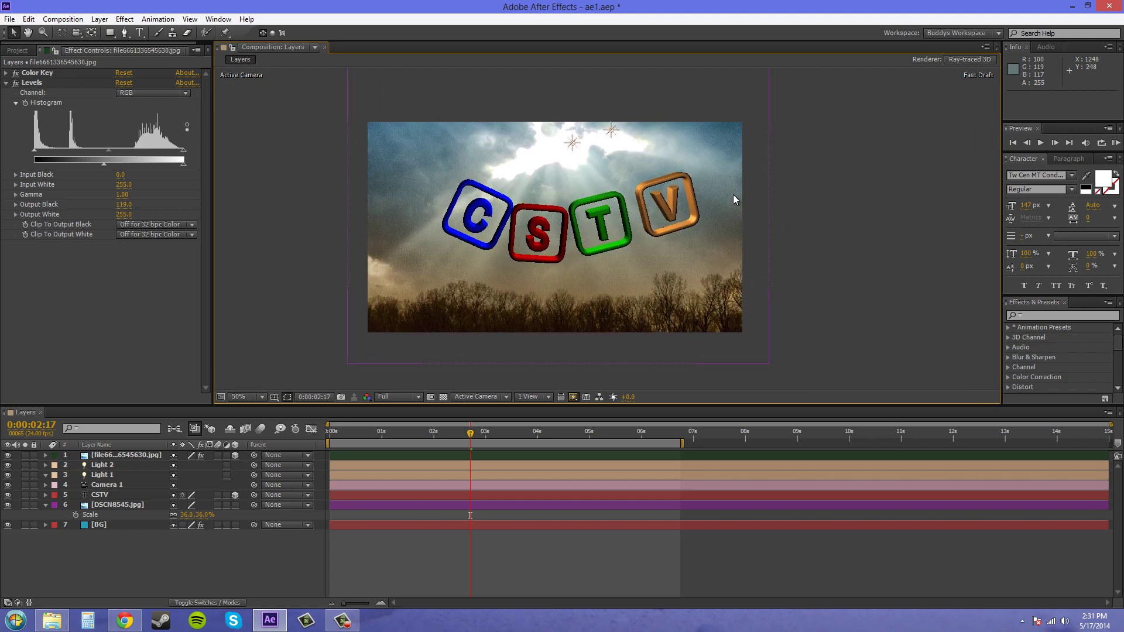
key(period)
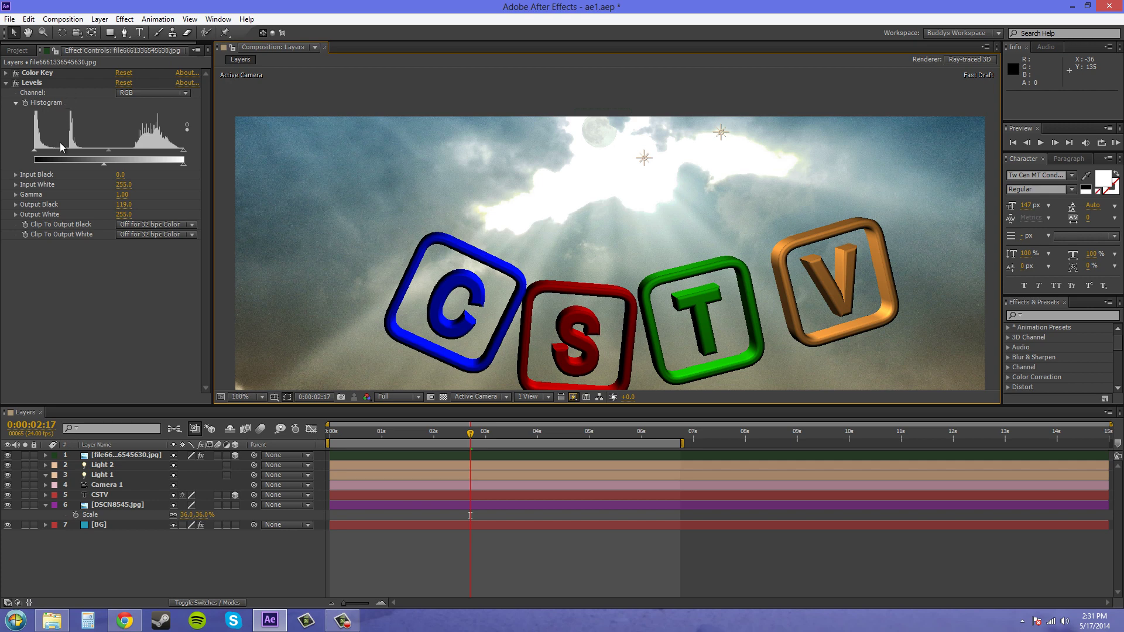
scroll(372, 129, down, 2)
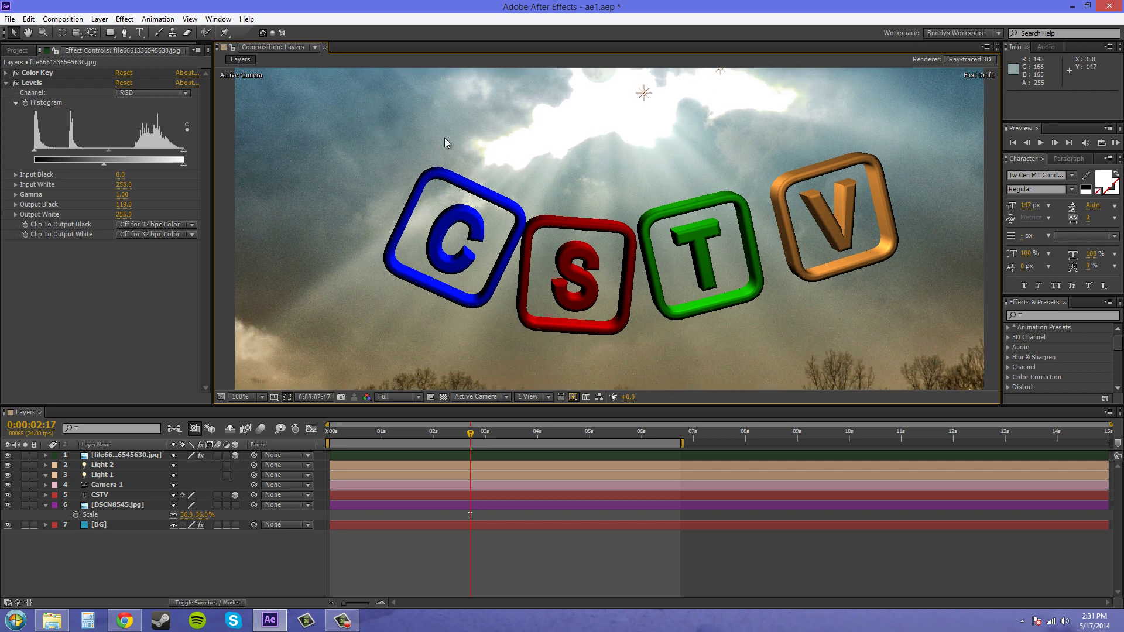
click(235, 456)
Drag the flat moon image left onto the frame and nudge it slightly further left.
key(comma)
key(comma)
key(comma)
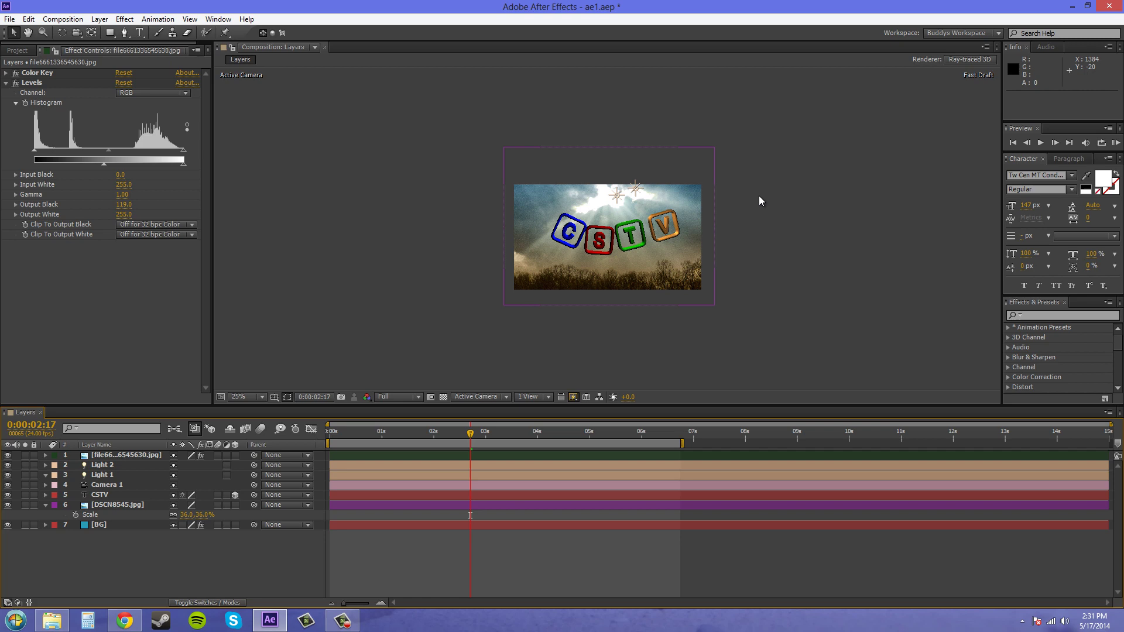
click(871, 211)
drag(847, 218, 594, 242)
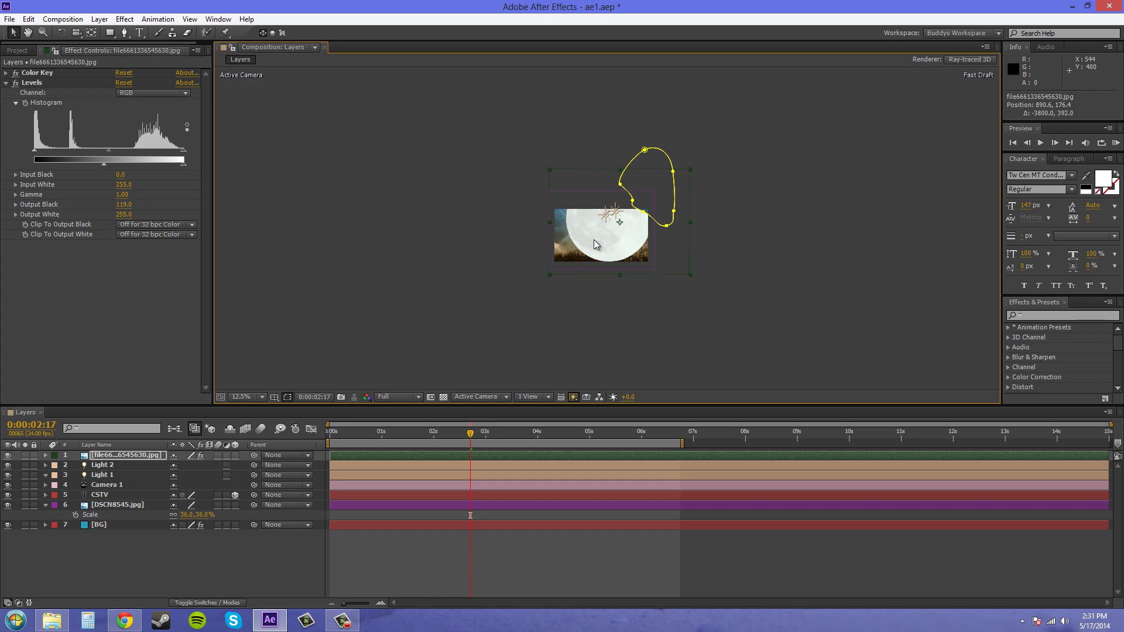
key(period)
key(period)
key(period)
key(period)
key(period)
drag(521, 225, 572, 203)
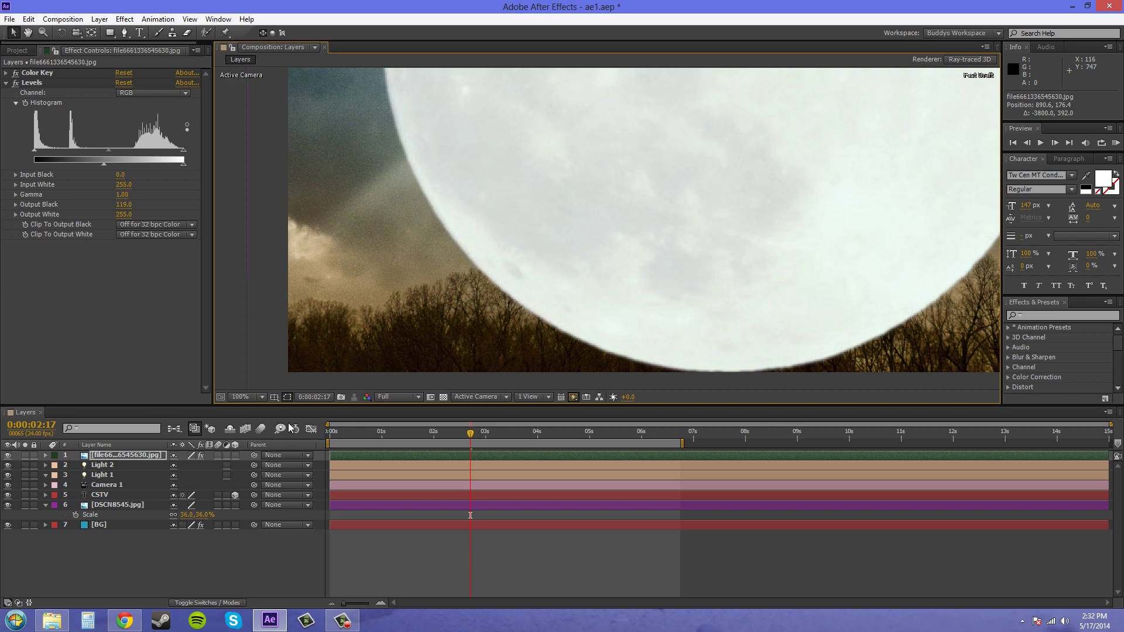
Undo the 3D switch change with Ctrl+Z and pan to find the faint moon among the clouds.
click(235, 455)
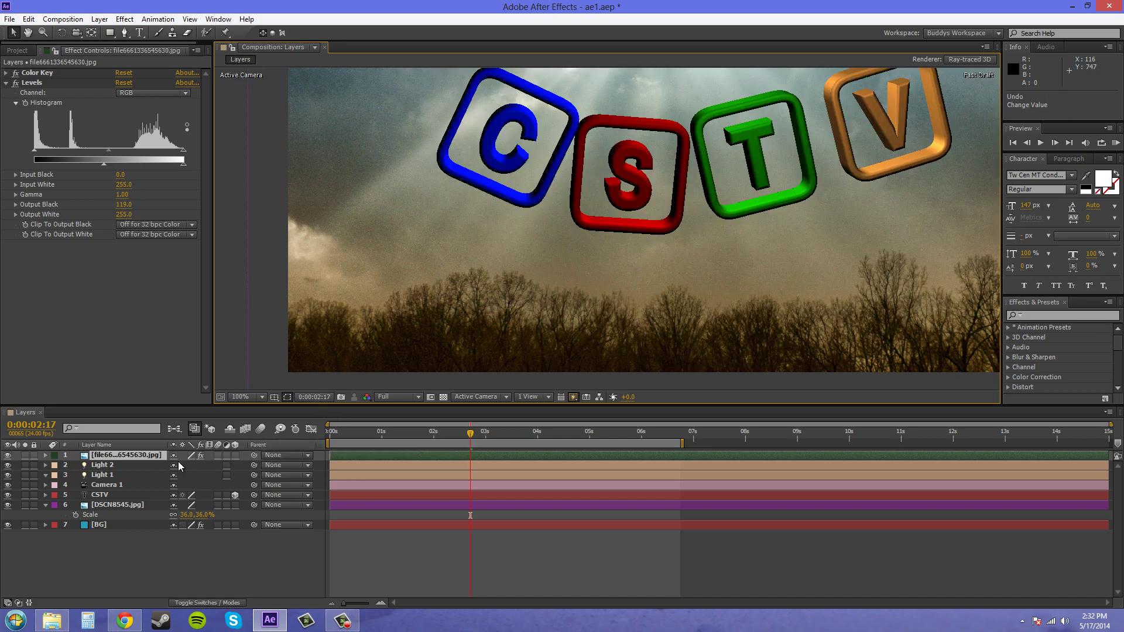
scroll(567, 223, down, 2)
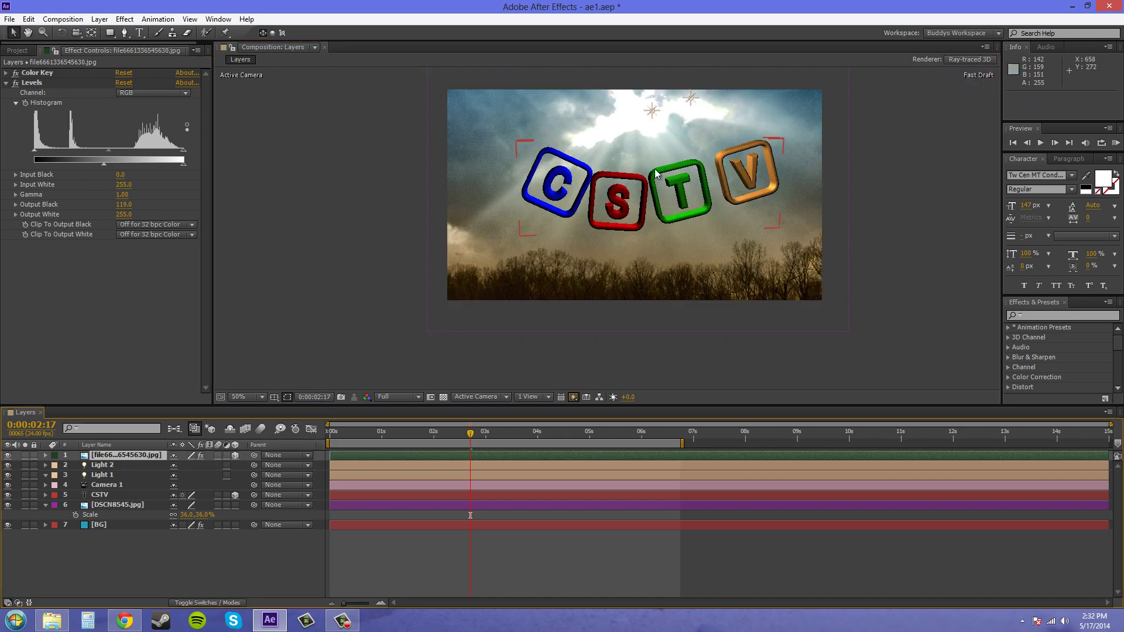
key(ctrl+z)
key(ctrl+z)
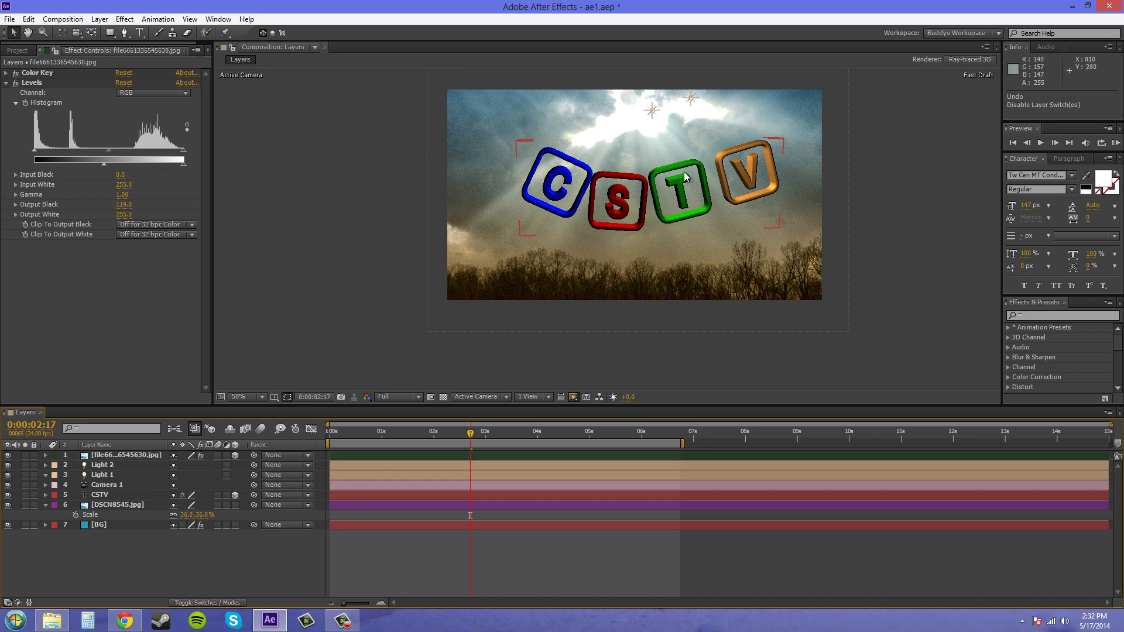
scroll(621, 188, up, 2)
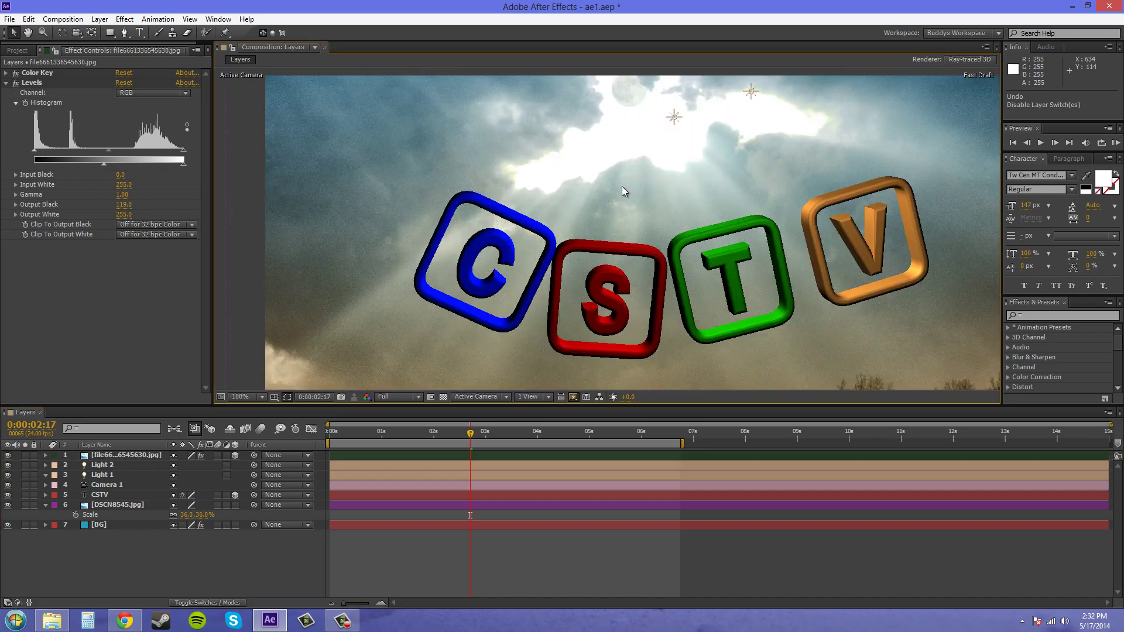
drag(622, 186, 626, 114)
scroll(627, 118, down, 2)
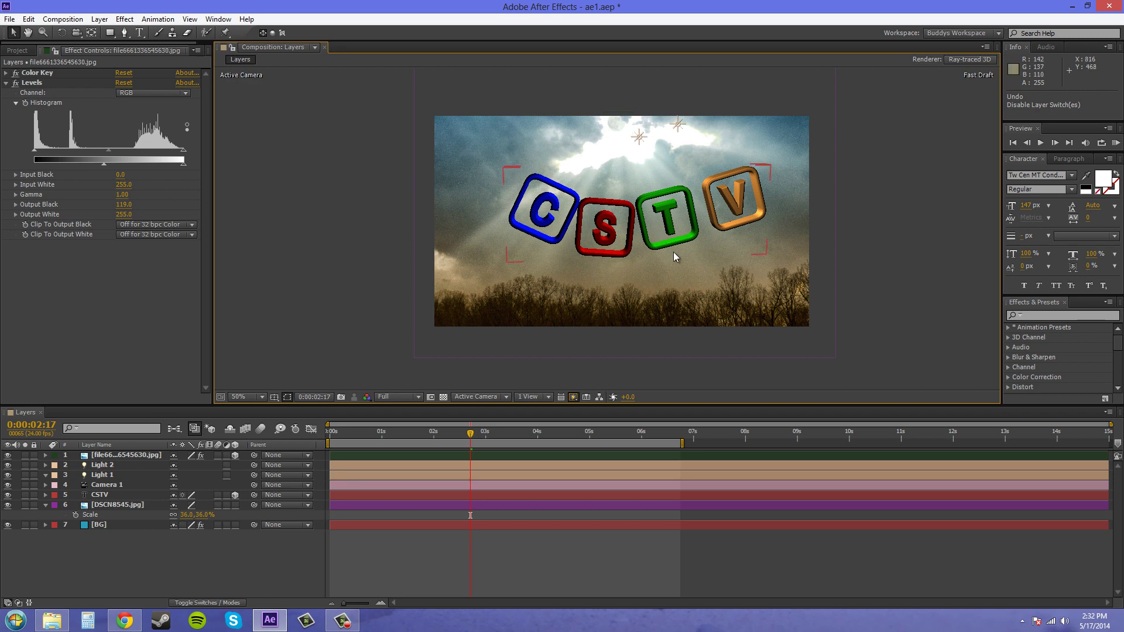
Scrub the moon layer's Scale up to 214.0% on all axes, then deselect it.
click(131, 455)
key(p)
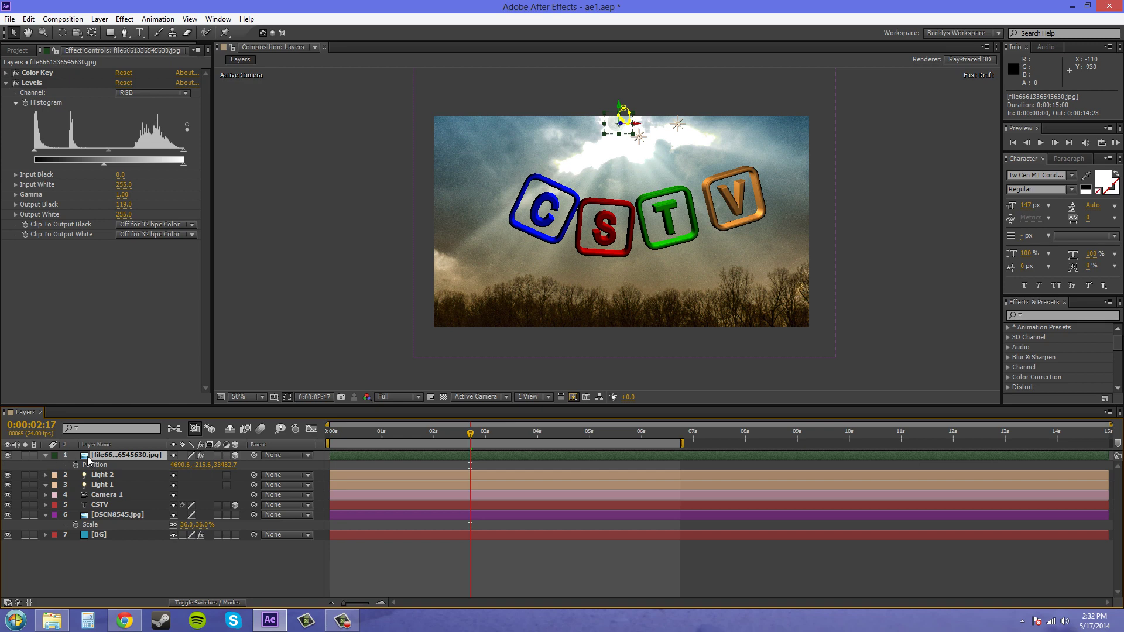
key(s)
drag(226, 465, 258, 465)
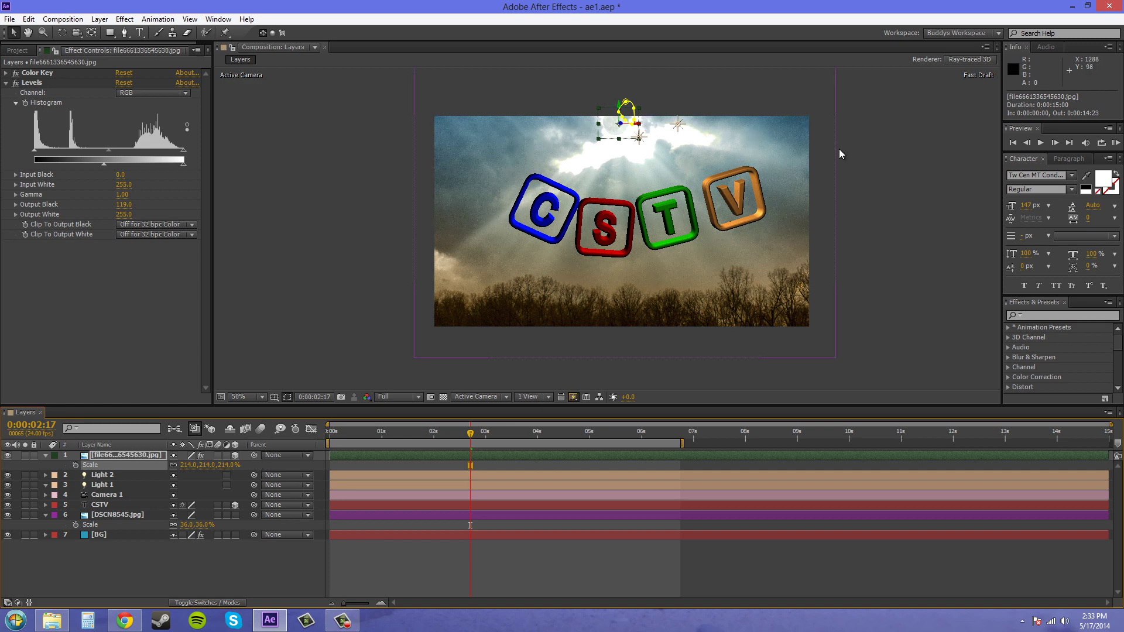
click(904, 155)
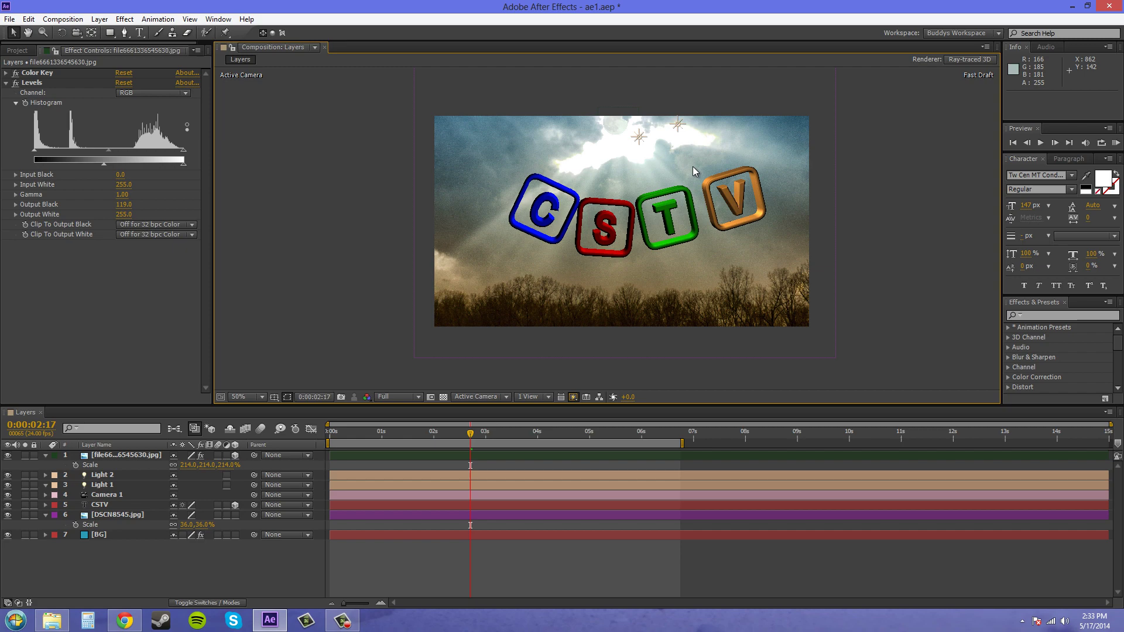
scroll(608, 130, up, 2)
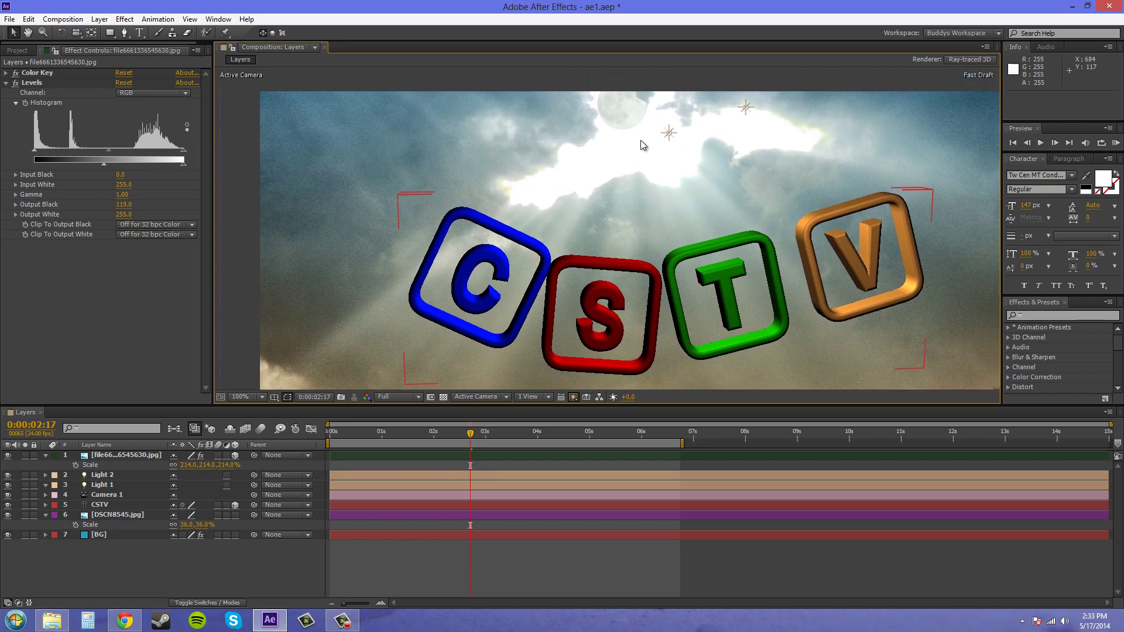
scroll(909, 206, down, 3)
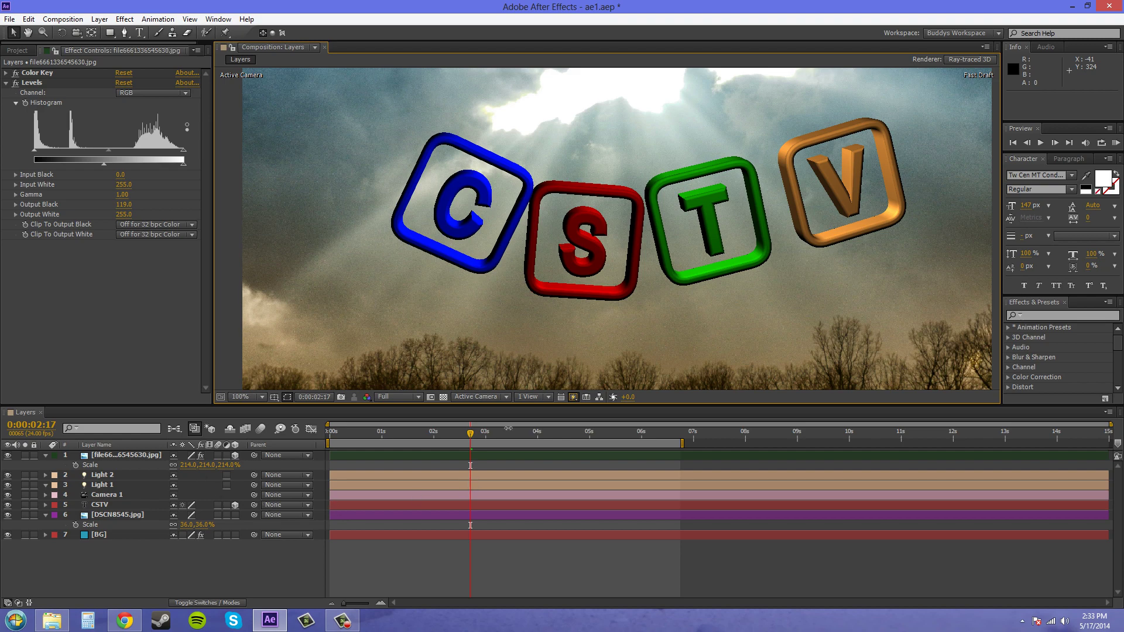
drag(716, 338, 690, 315)
scroll(690, 315, down, 2)
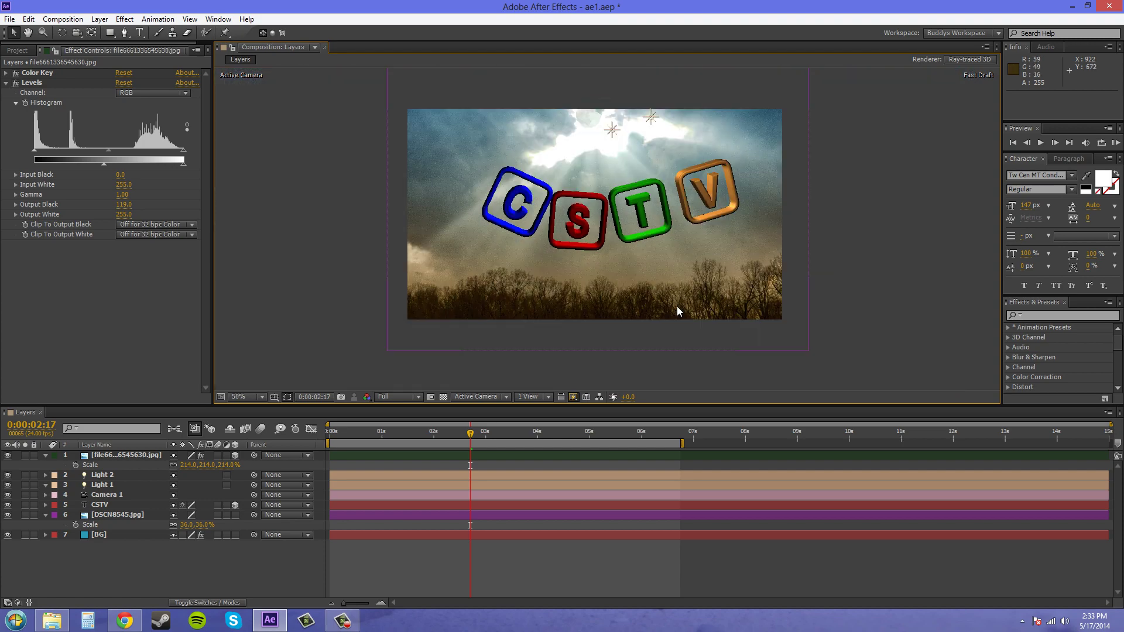